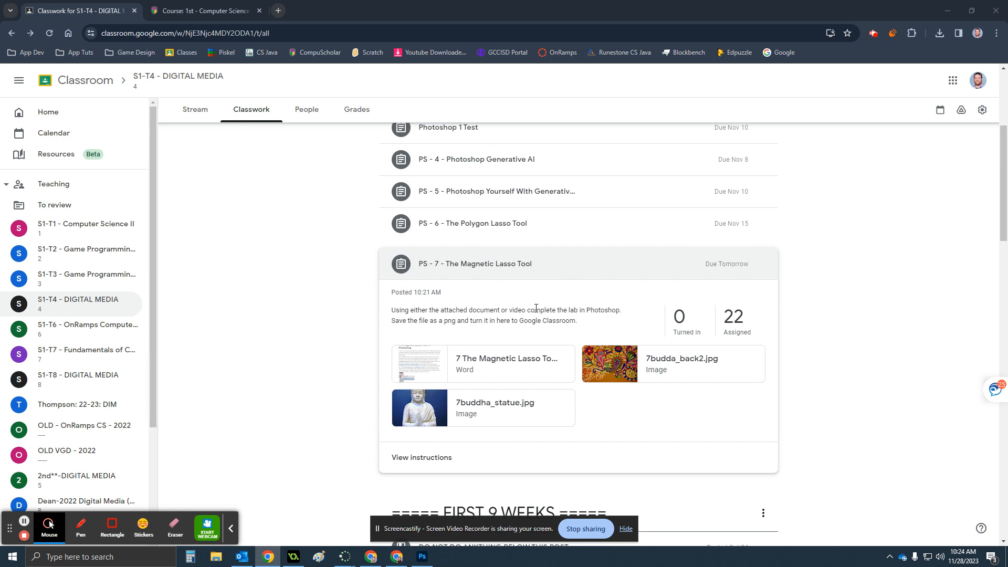
View the 7budda_back2.jpg and 7buddha_statue.jpg images attached to the PS - 7 - The Magnetic Lasso Tool assignment
click(621, 364)
right_click(602, 311)
click(835, 360)
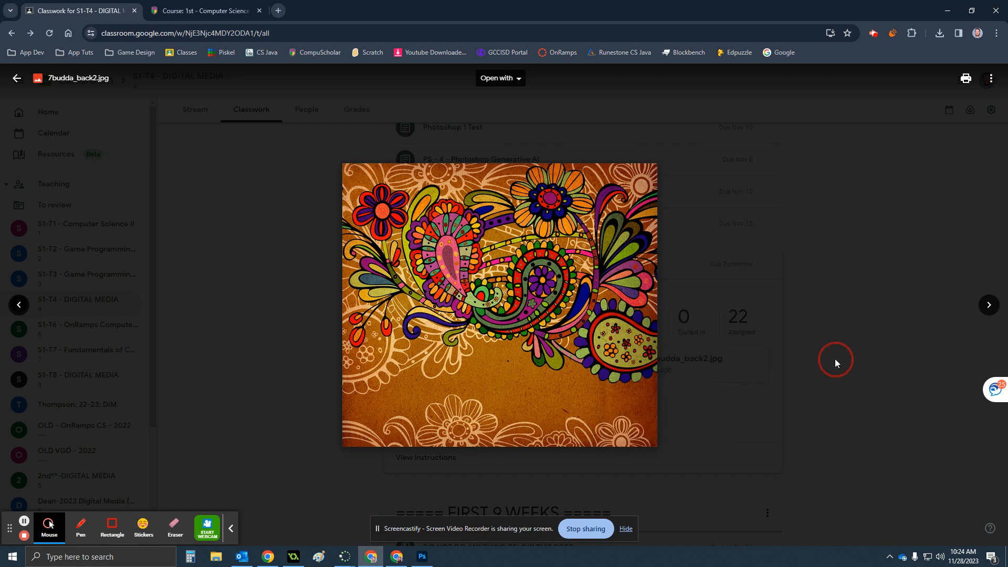
click(835, 360)
click(425, 353)
right_click(483, 318)
click(710, 384)
click(709, 383)
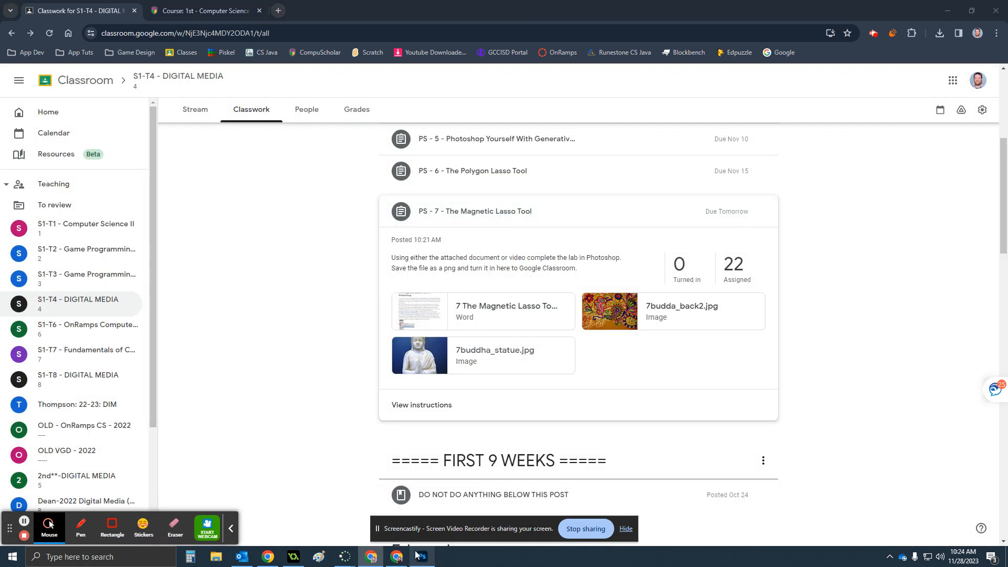
Switch to Photoshop and open 7buddha_statue.jpg and 7budda_back2.jpg together from the Downloads folder
click(422, 556)
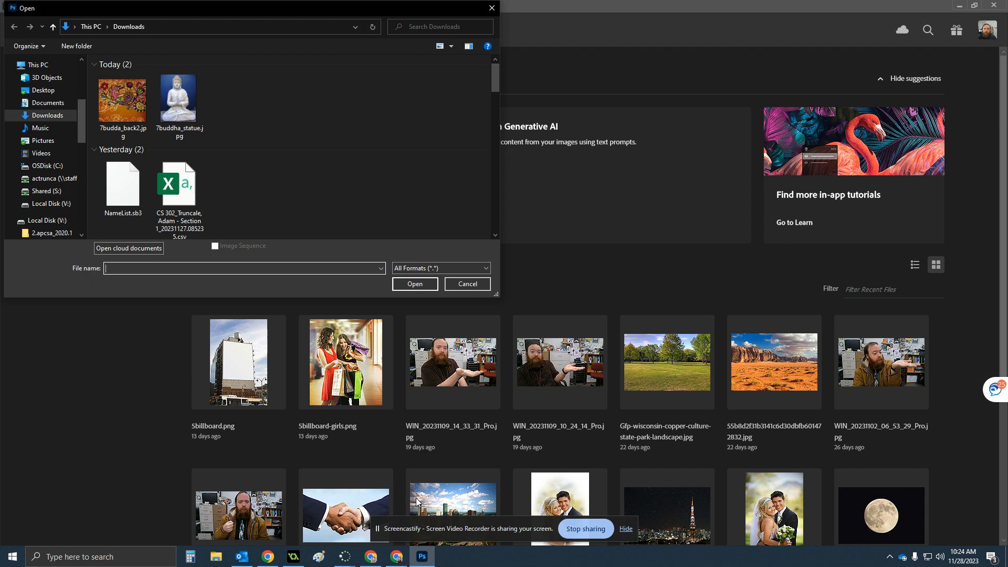
click(490, 9)
click(24, 6)
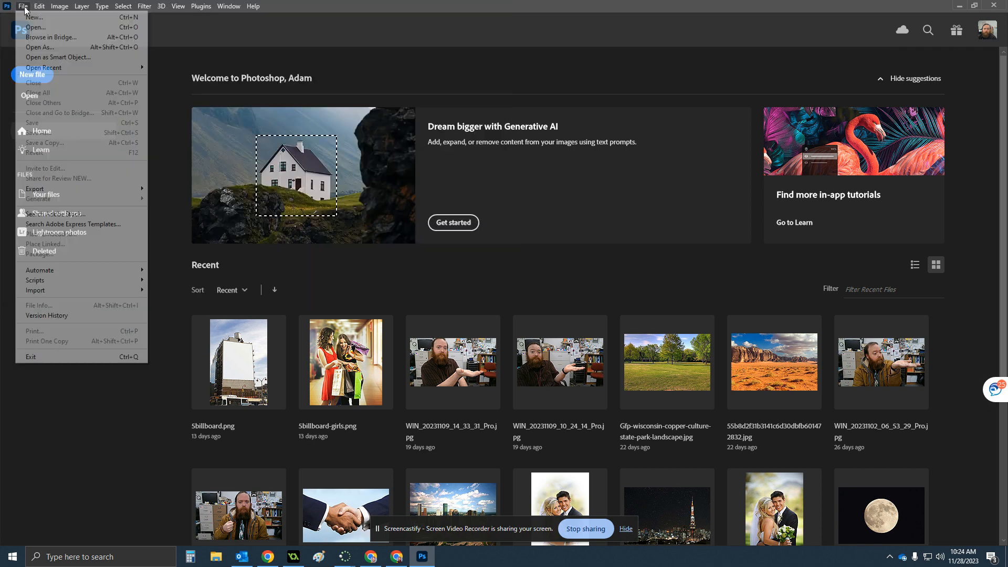
click(42, 27)
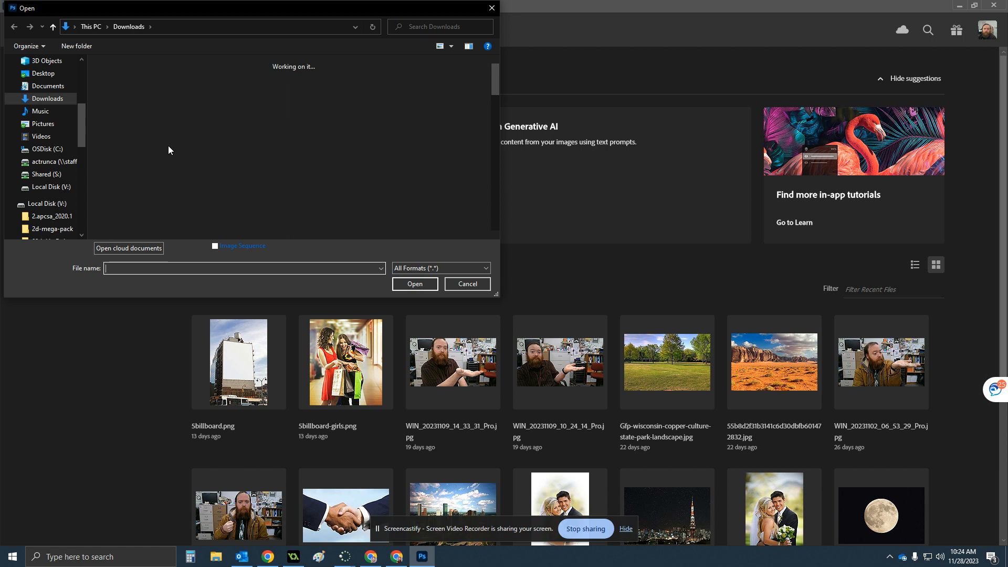
click(147, 99)
drag(237, 113, 129, 114)
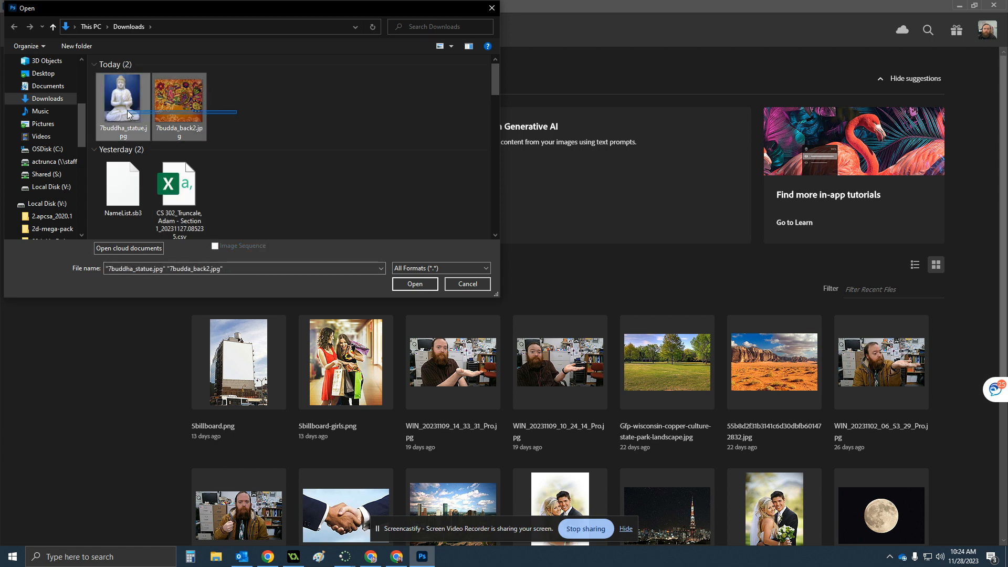
click(414, 284)
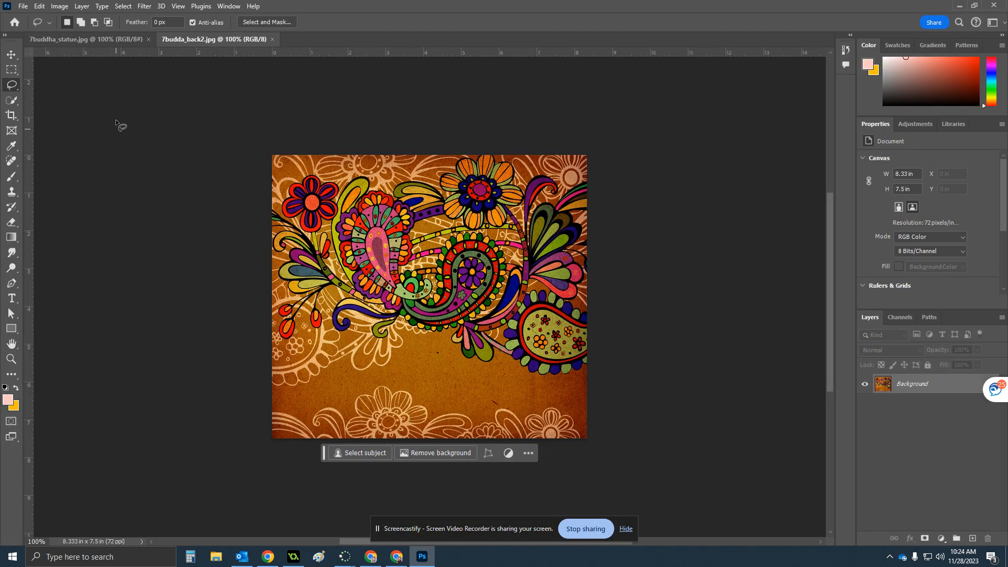
View both opened images and bring 7buddha_statue.jpg back as the active document
click(110, 37)
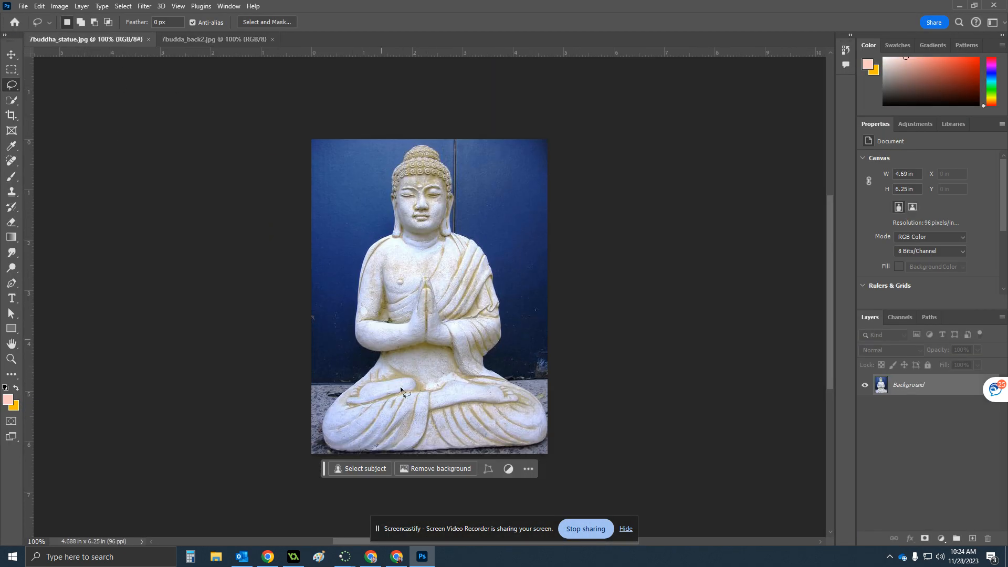
click(220, 35)
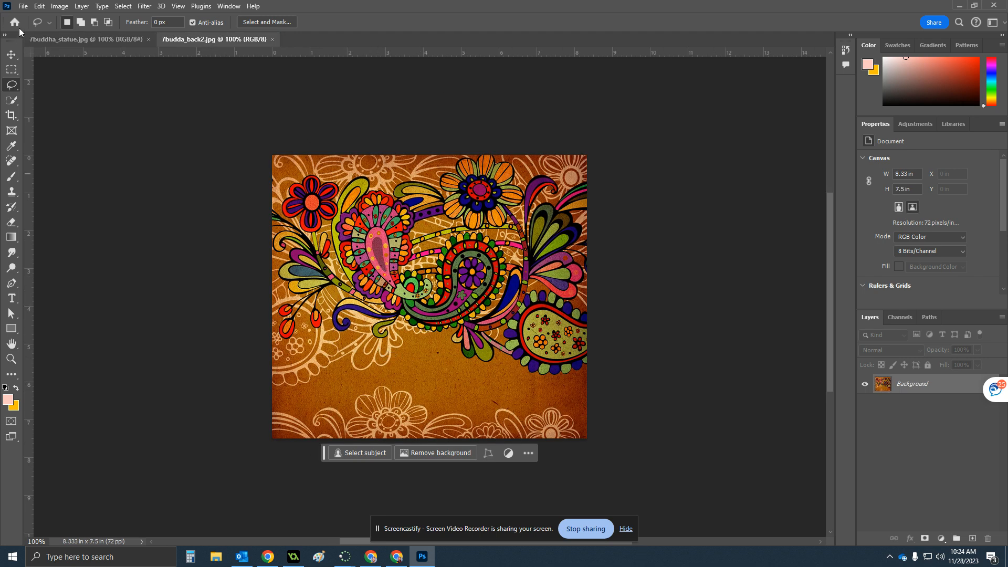
click(68, 40)
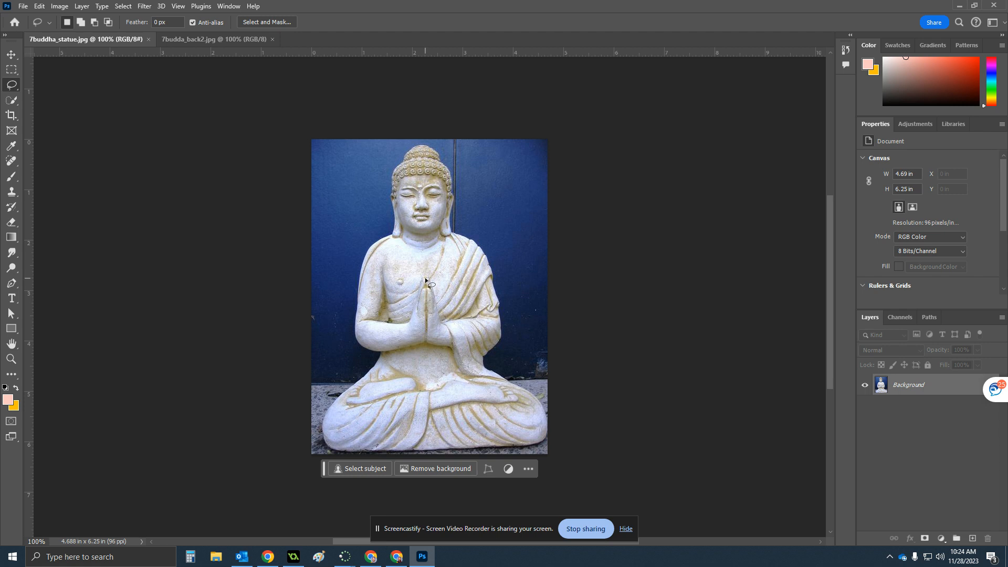
Look through the marquee and lasso tool variants and activate the Magnetic Lasso Tool
click(12, 72)
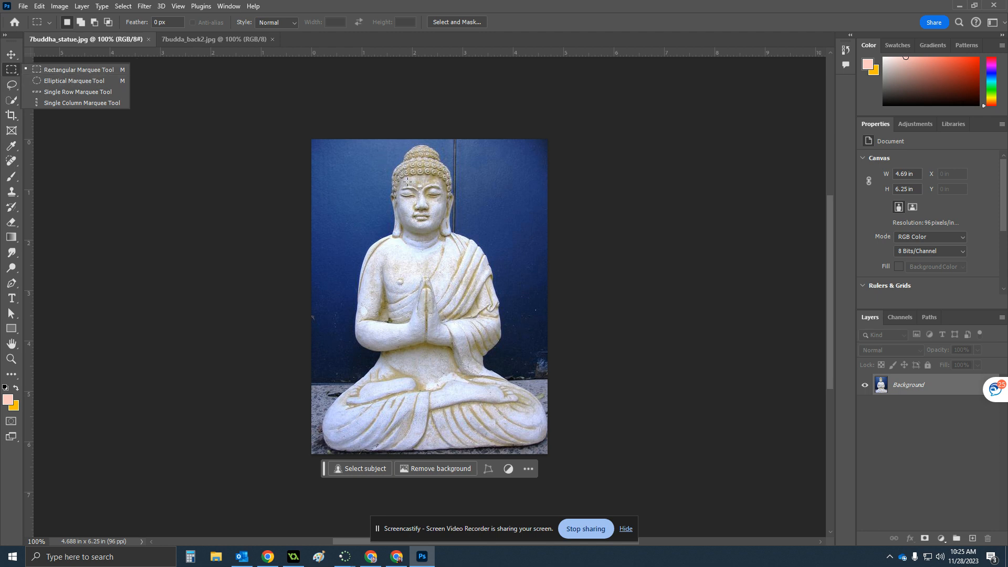
click(13, 85)
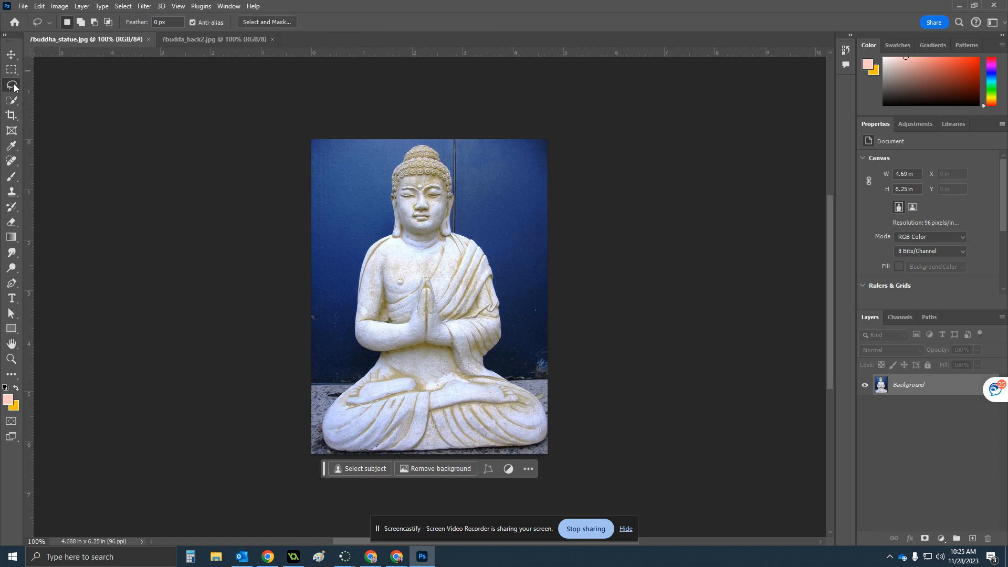
right_click(17, 84)
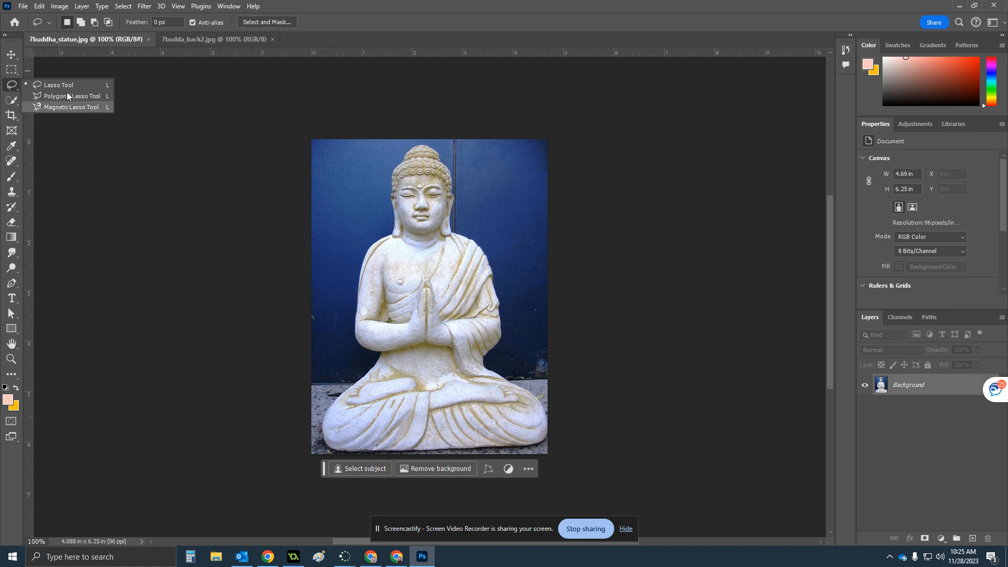
click(25, 85)
right_click(16, 88)
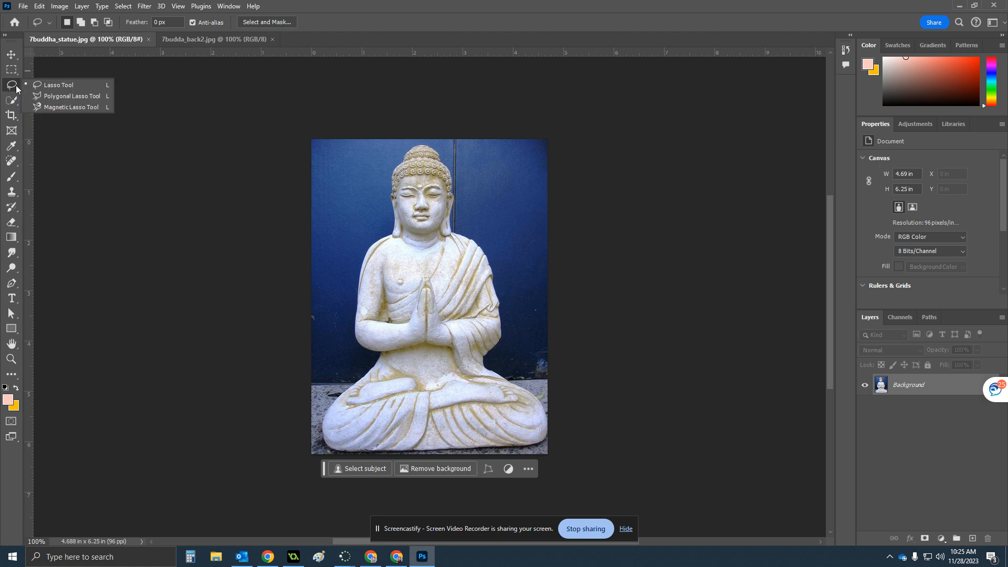
click(56, 87)
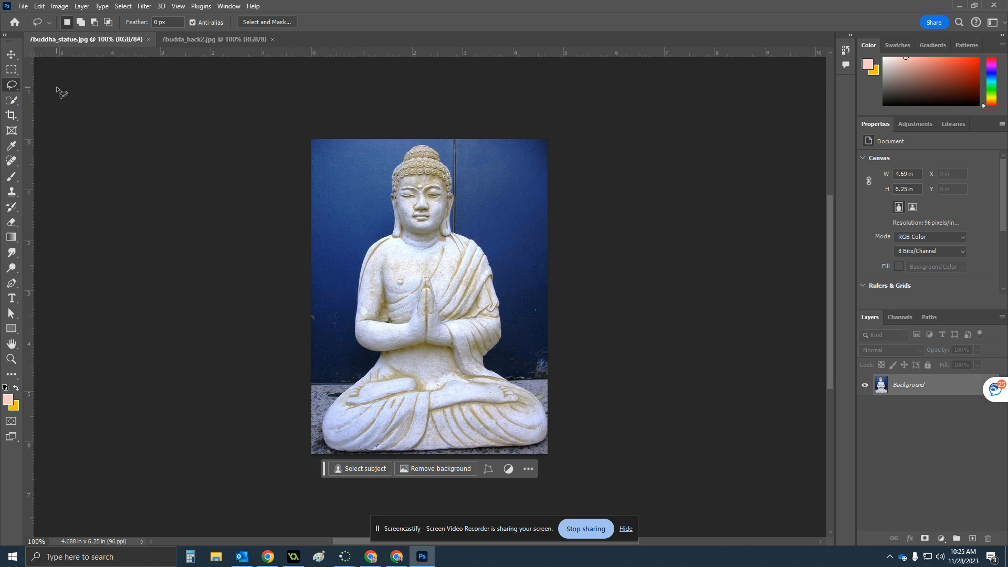
right_click(8, 88)
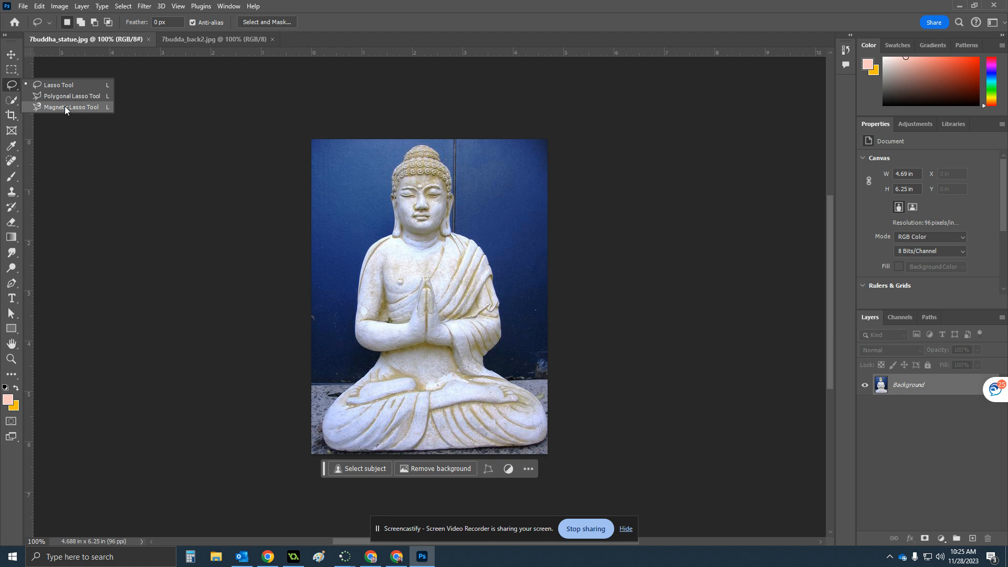
click(52, 107)
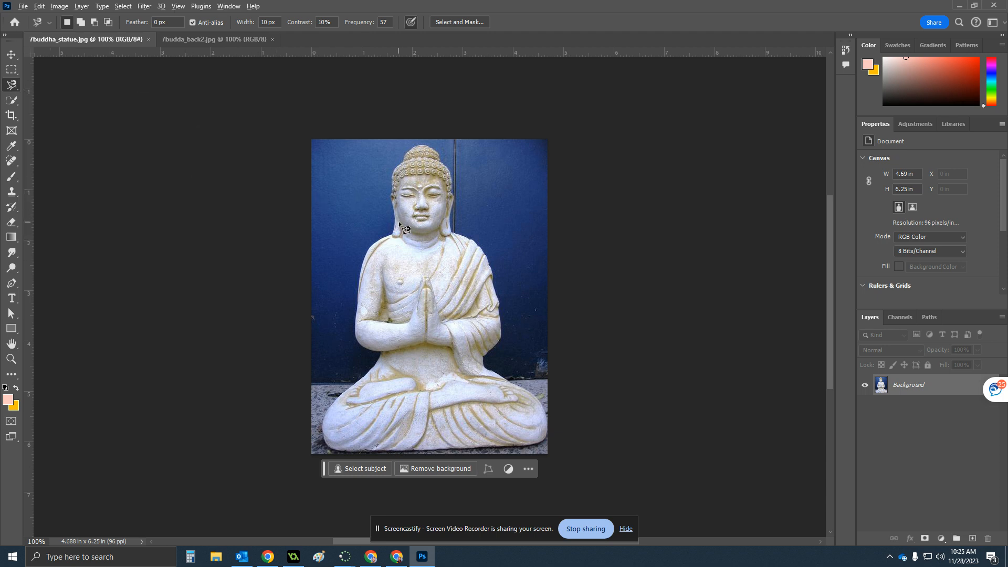
click(896, 557)
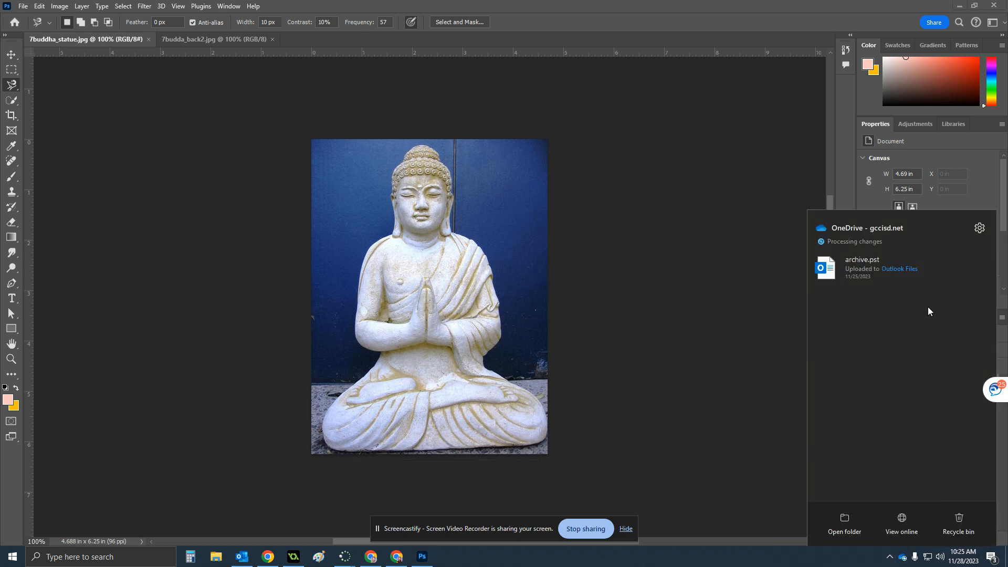
click(656, 326)
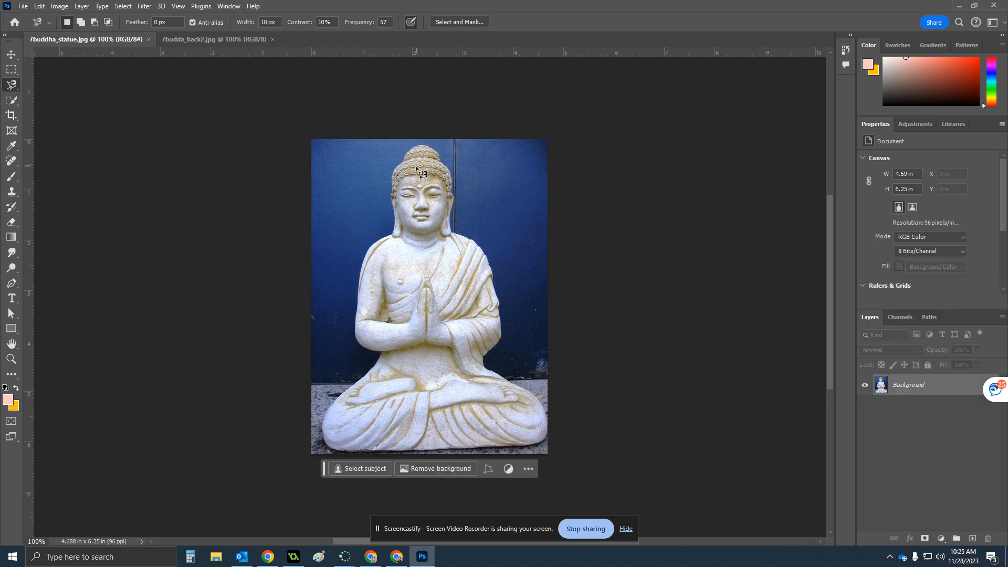
Trace the statue's outline with the Magnetic Lasso from the left ear over the head, down the right side and along the base
scroll(420, 172, up, 5)
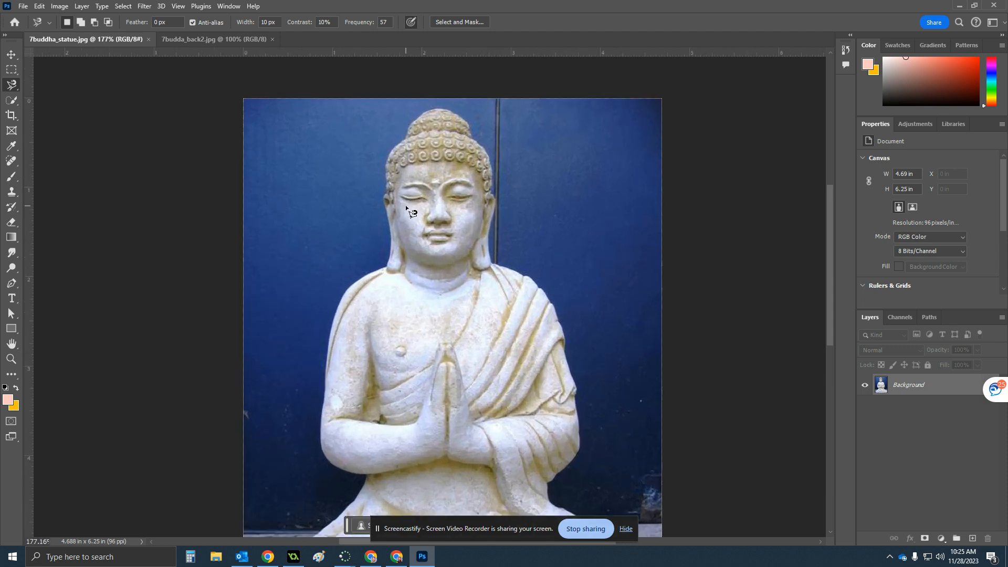
scroll(406, 206, up, 4)
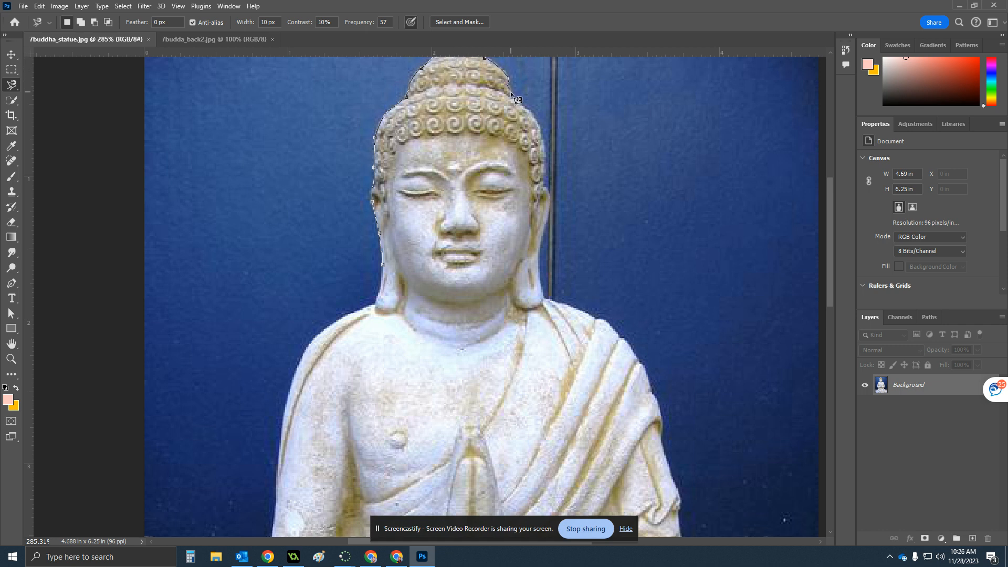
key(BackSpace)
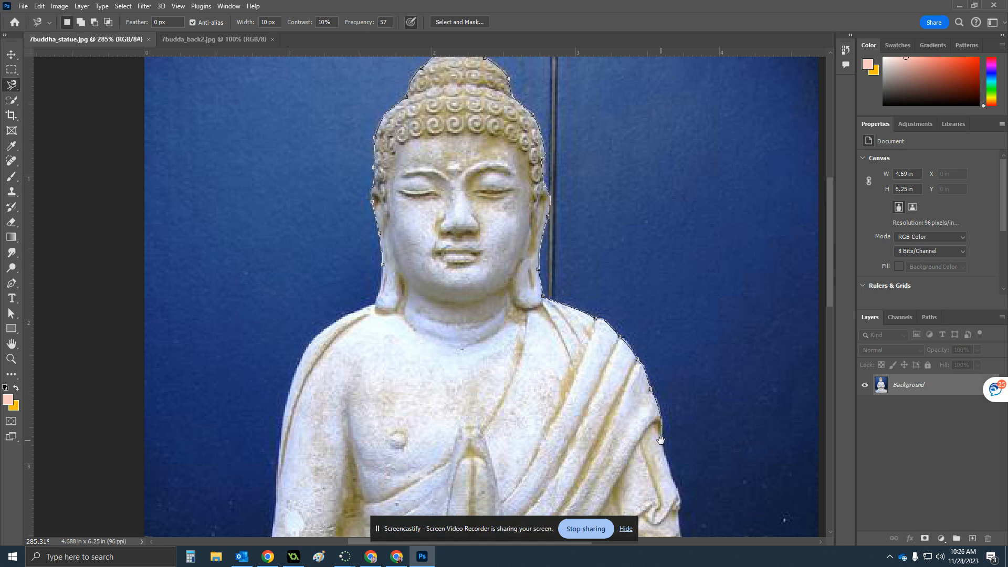
drag(661, 440, 594, 146)
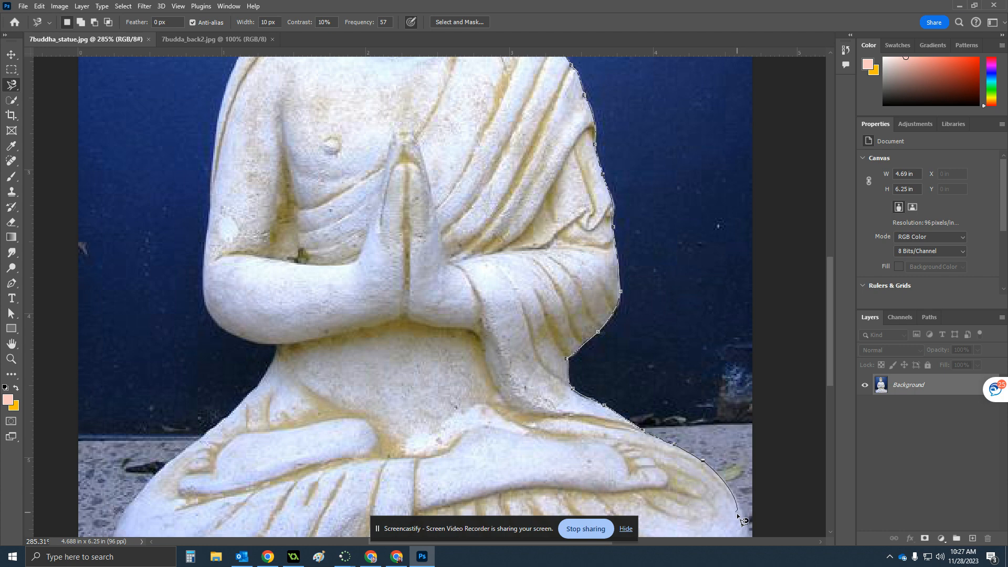
scroll(738, 497, down, 2)
scroll(738, 463, down, 5)
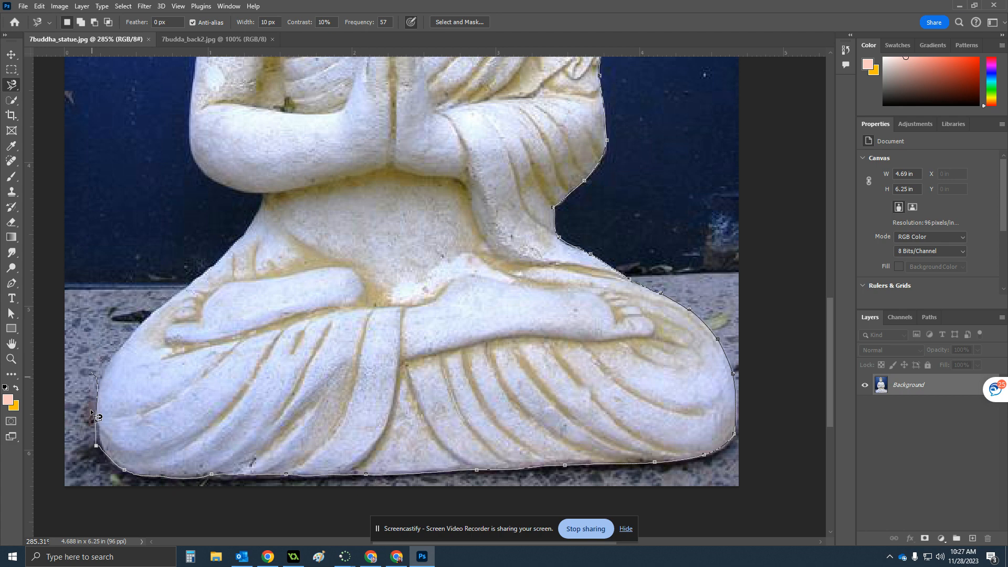
Remove the misplaced anchor points beside the statue's lower-left knee and retrace that edge up to the thigh
key(BackSpace)
key(BackSpace)
key(BackSpace)
key(BackSpace)
click(182, 290)
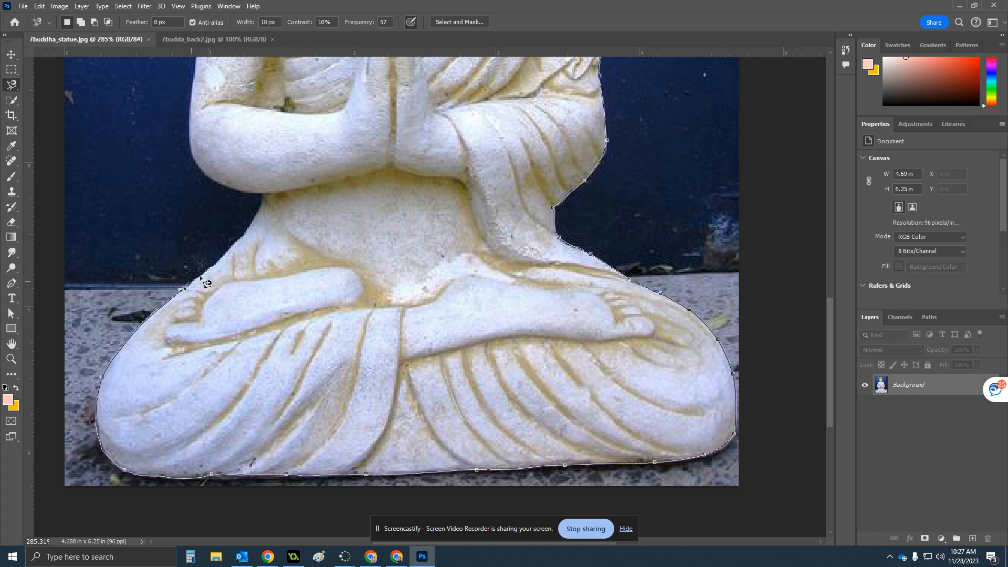
Continue the outline up the statue's left waist, arm and shoulder to the ear and close it into a selection
click(222, 259)
click(262, 194)
drag(190, 105, 155, 401)
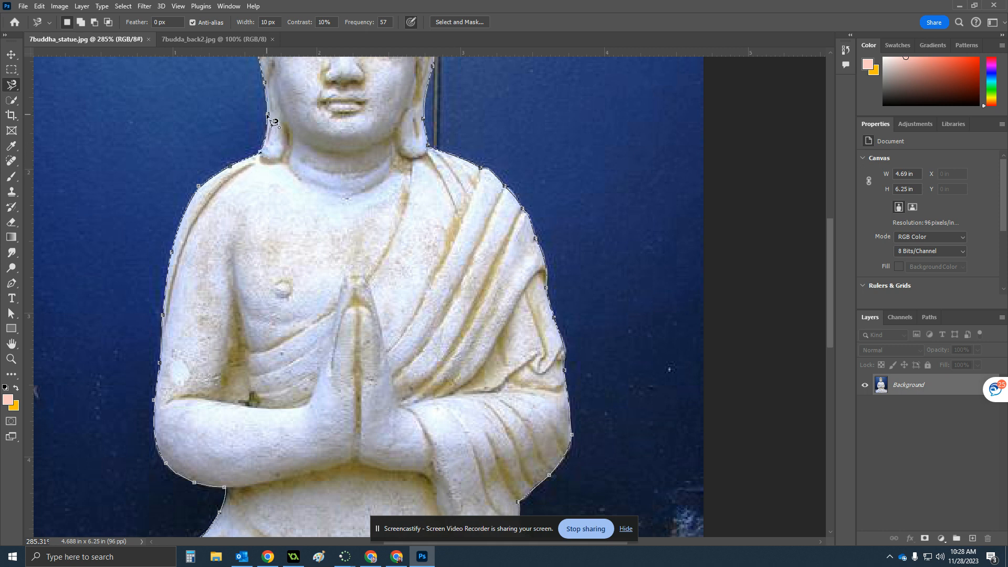
key(Return)
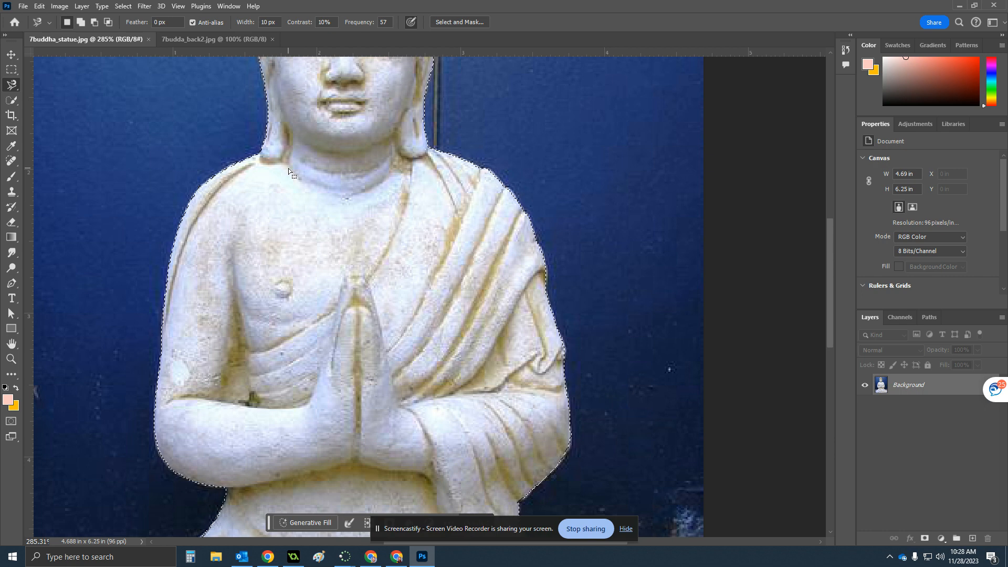
Copy the selected statue and paste it into the 7budda_back2.jpg document
click(41, 6)
click(45, 79)
click(169, 39)
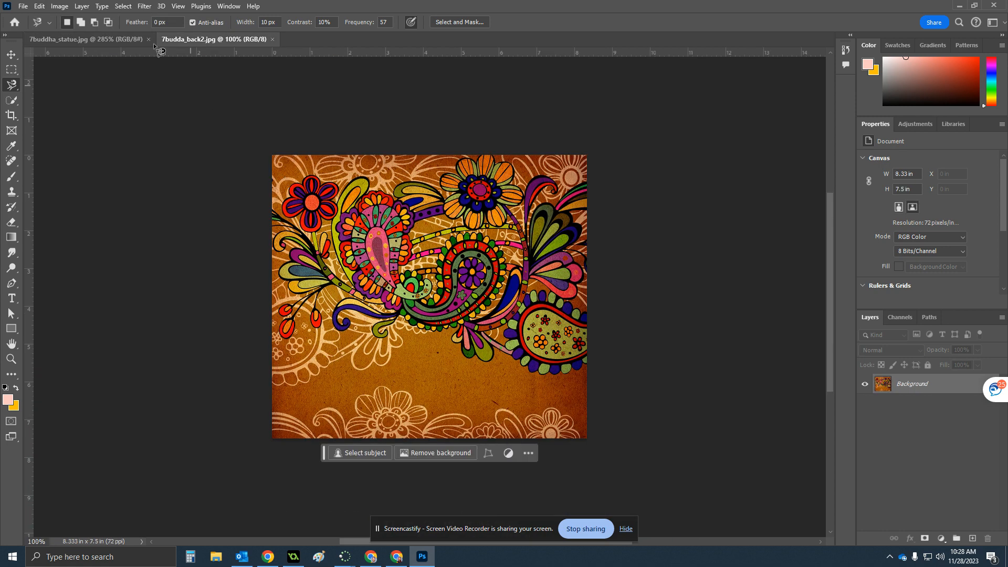
click(38, 6)
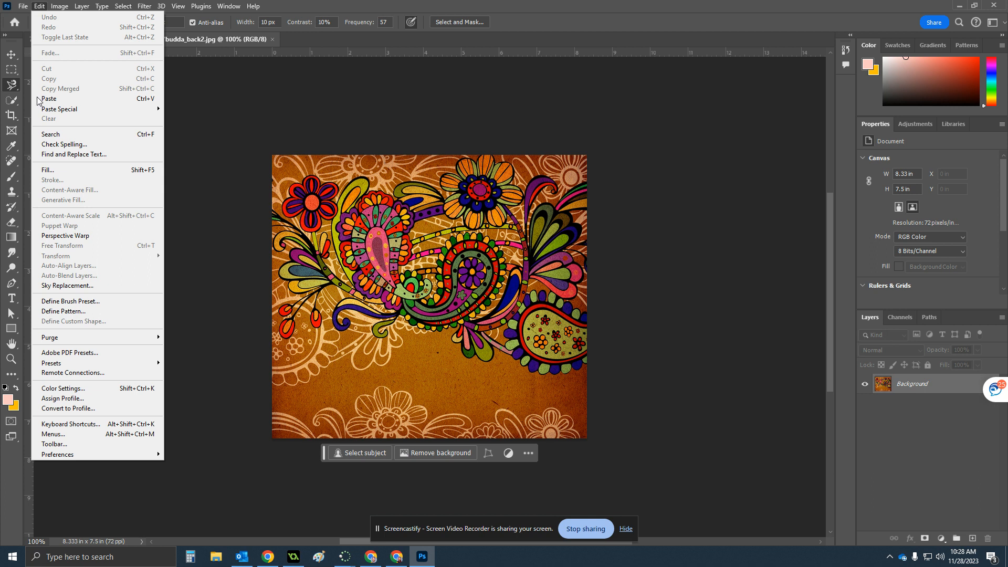
click(109, 96)
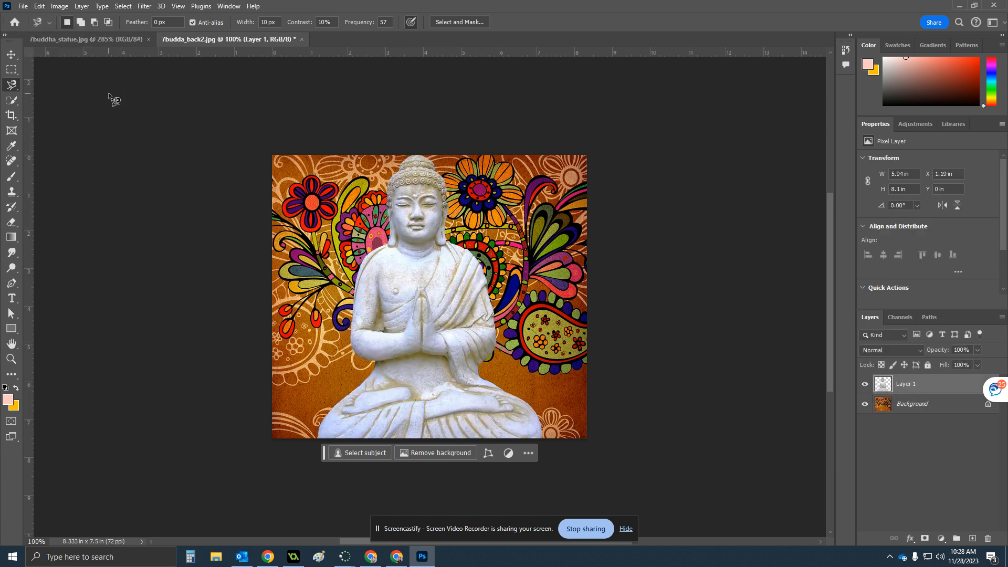
Scale the pasted statue to about 86% with Free Transform and center it over the patterned background
click(9, 55)
drag(415, 265, 427, 282)
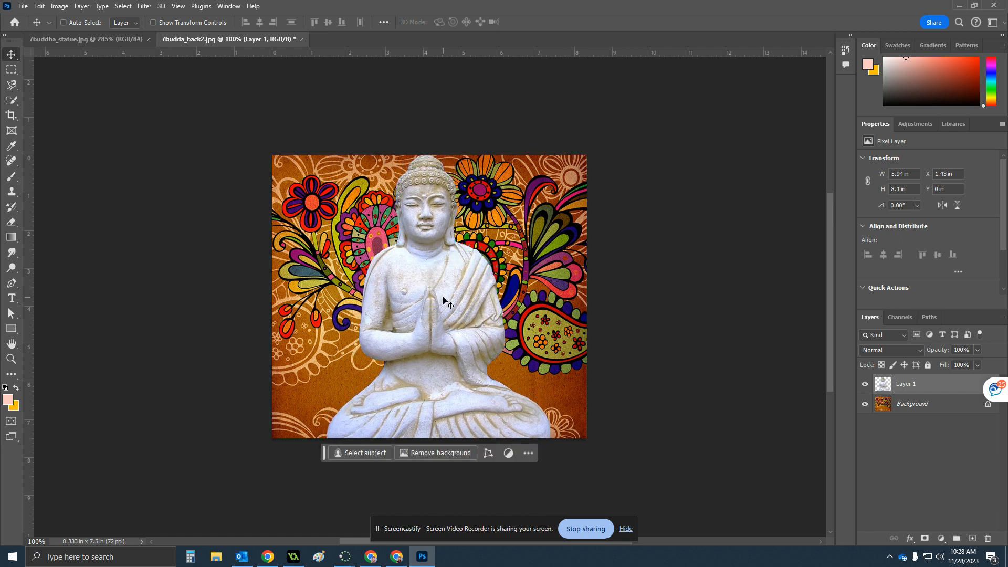
key(ctrl+t)
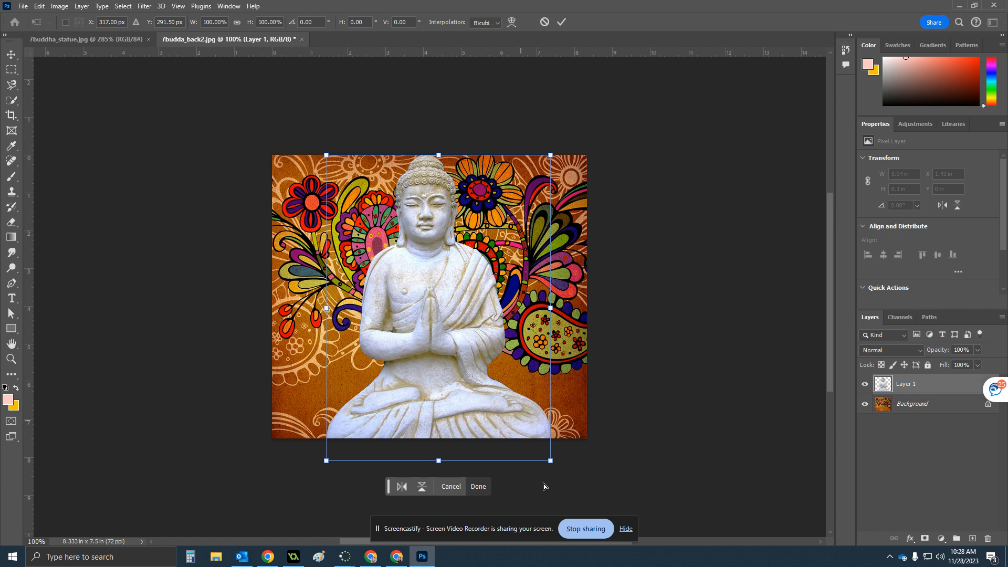
drag(551, 461, 519, 417)
drag(433, 295, 451, 305)
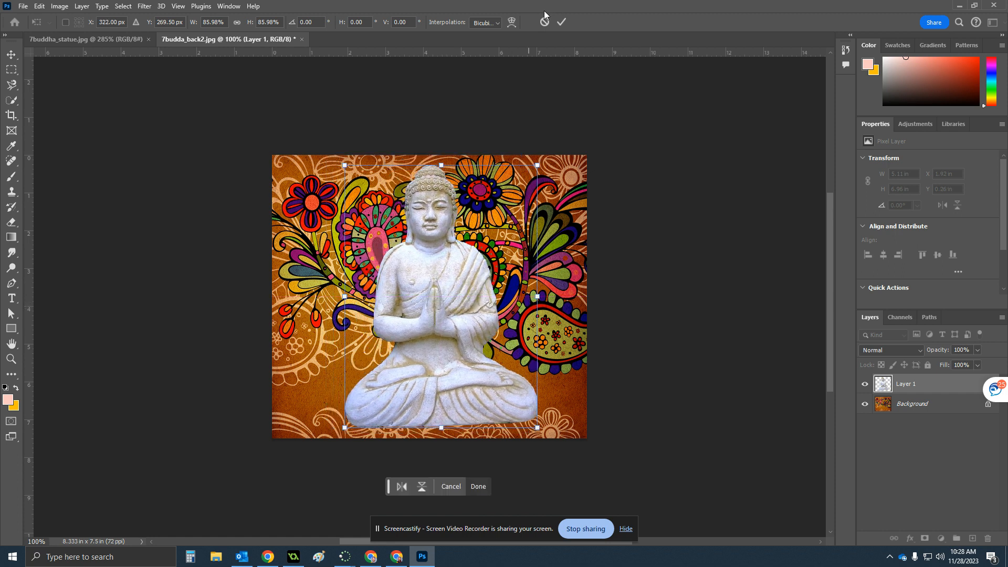
click(562, 20)
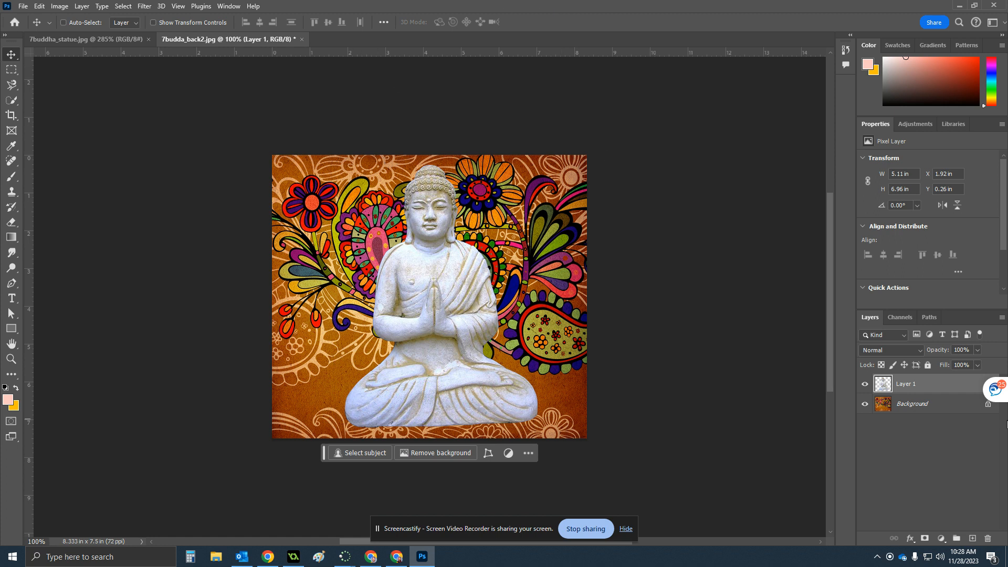
Add a Drop Shadow to the statue layer with 46% opacity, 12 px distance, 49% spread and 70 px size
click(911, 539)
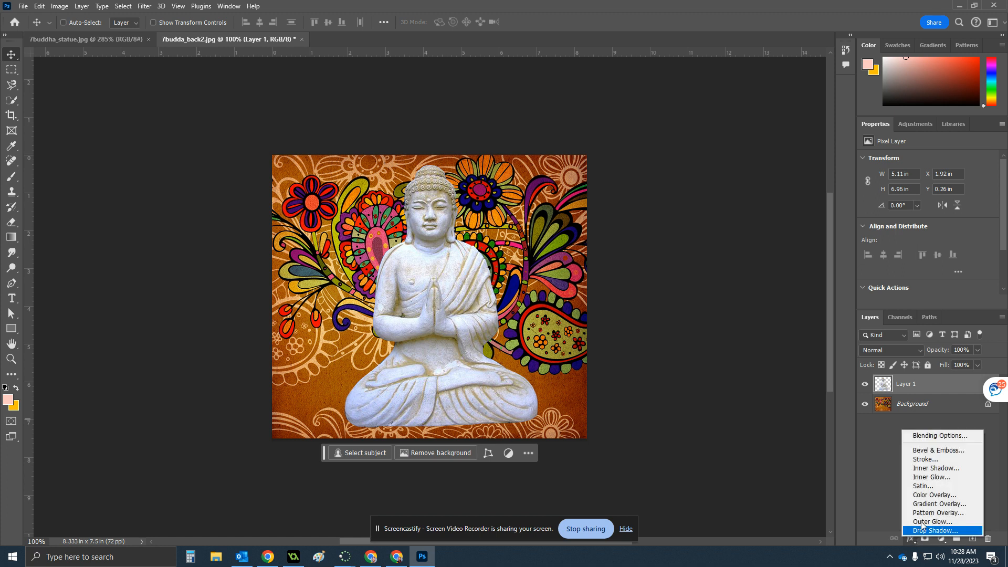
click(938, 532)
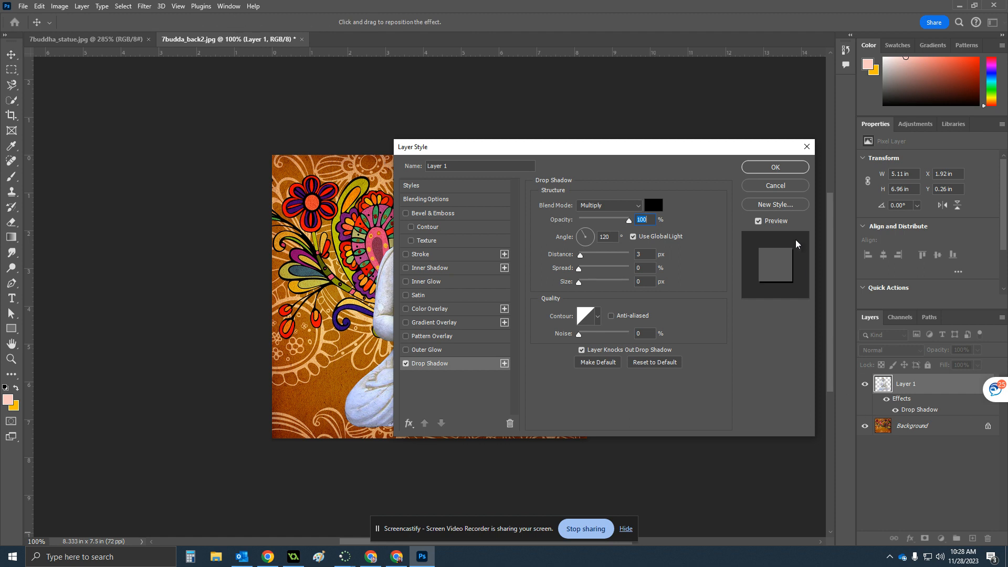
drag(709, 147, 224, 74)
click(115, 147)
mouse_move(96, 183)
mouse_down()
mouse_move(114, 184)
mouse_move(102, 198)
mouse_move(117, 198)
mouse_move(100, 210)
mouse_move(110, 210)
mouse_move(105, 184)
mouse_up()
click(117, 209)
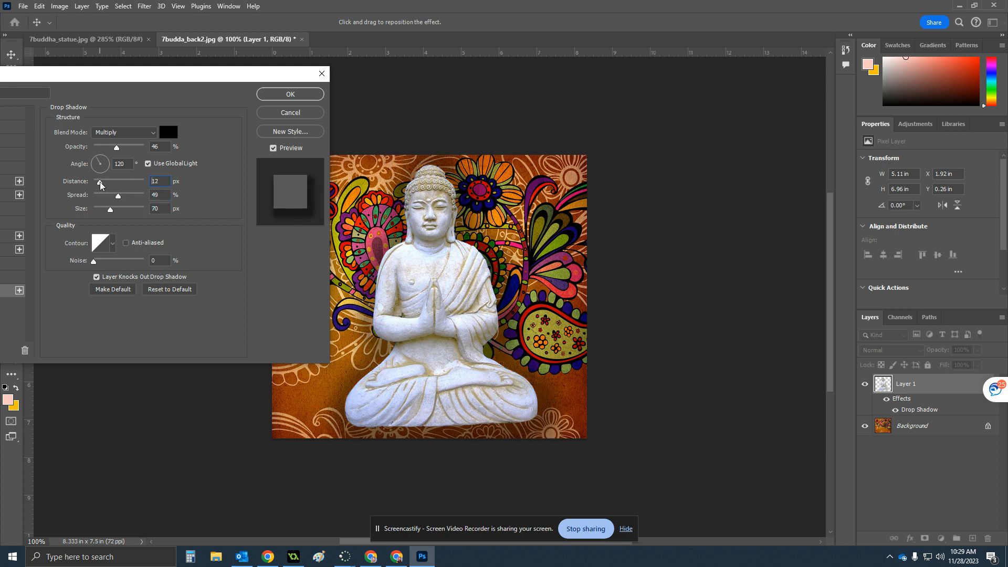
Reduce the drop shadow's spread to 31% and its size to 10 px, and apply the layer style
click(102, 196)
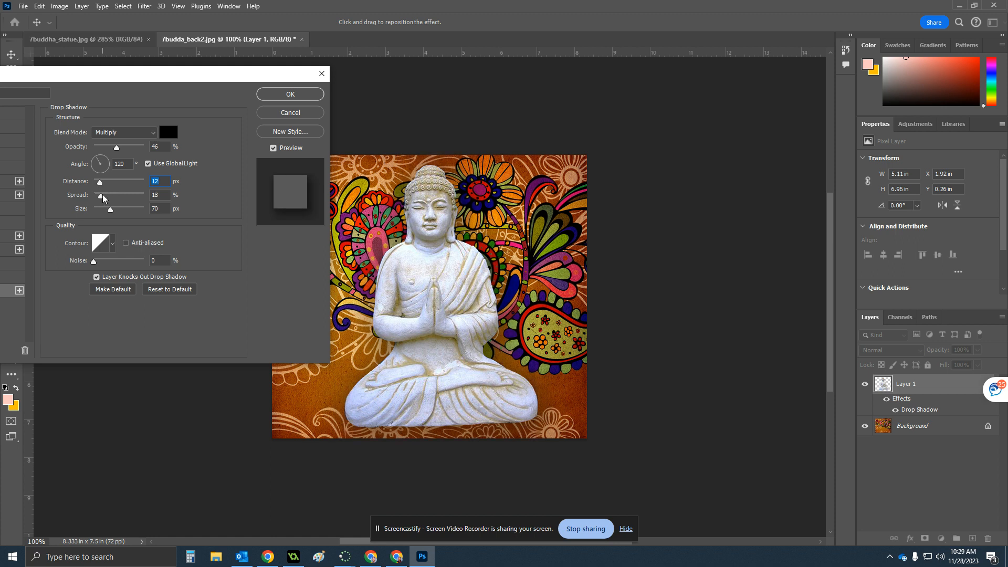
click(110, 197)
drag(110, 209, 99, 212)
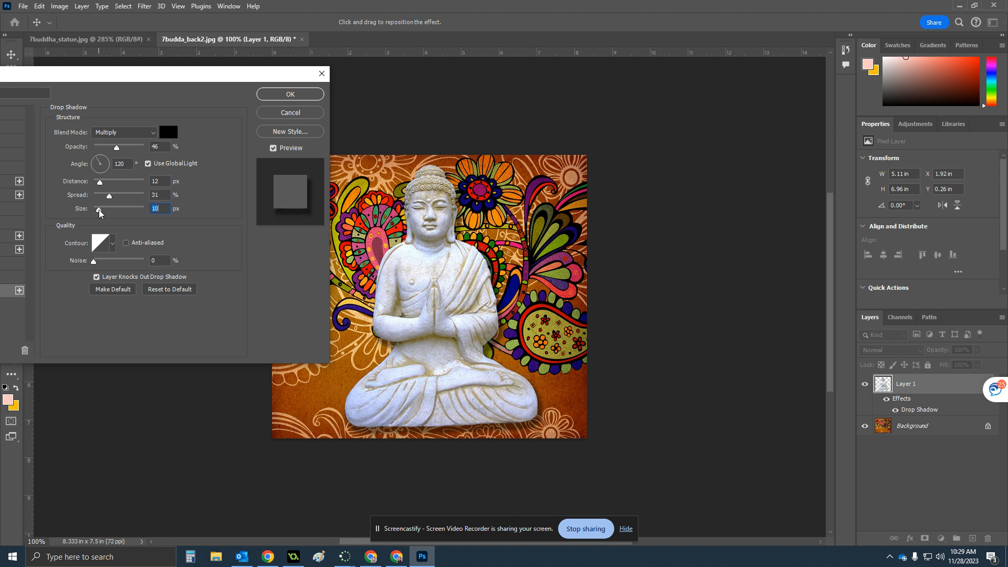
click(265, 97)
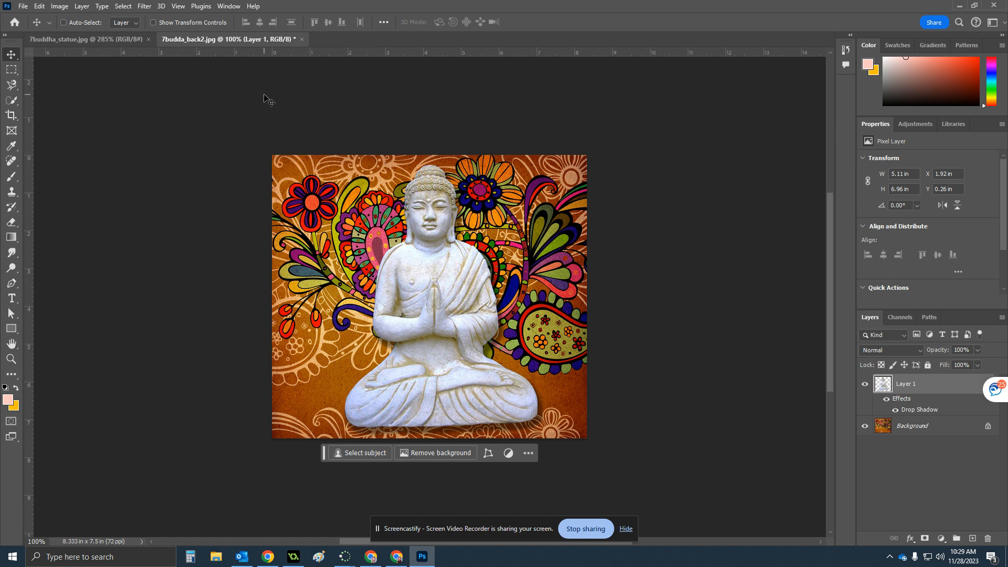
Look up the quick PNG export option for the finished composite and switch to the Magnetic Lasso assignment in Google Classroom in Chrome
click(25, 5)
mouse_move(100, 190)
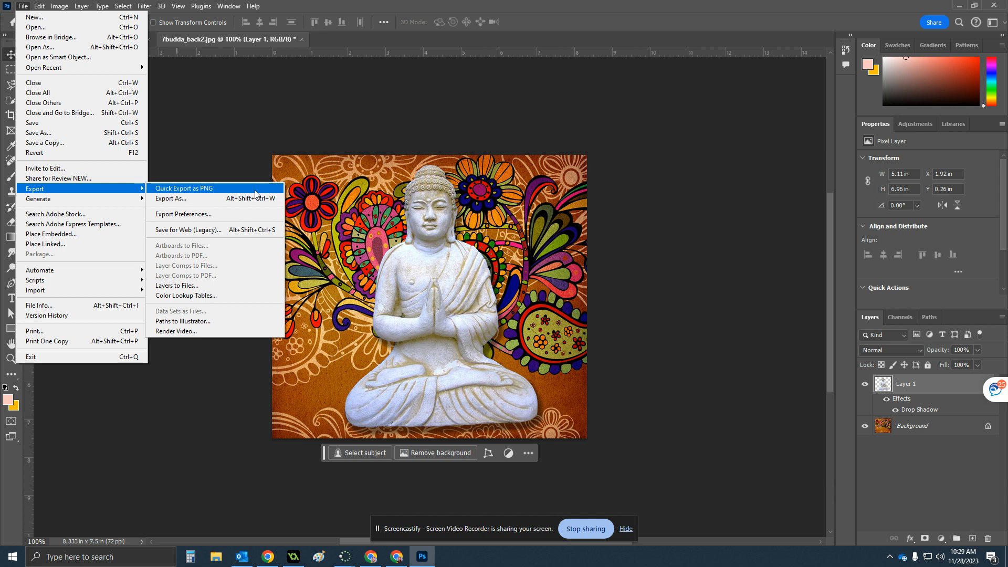
click(396, 558)
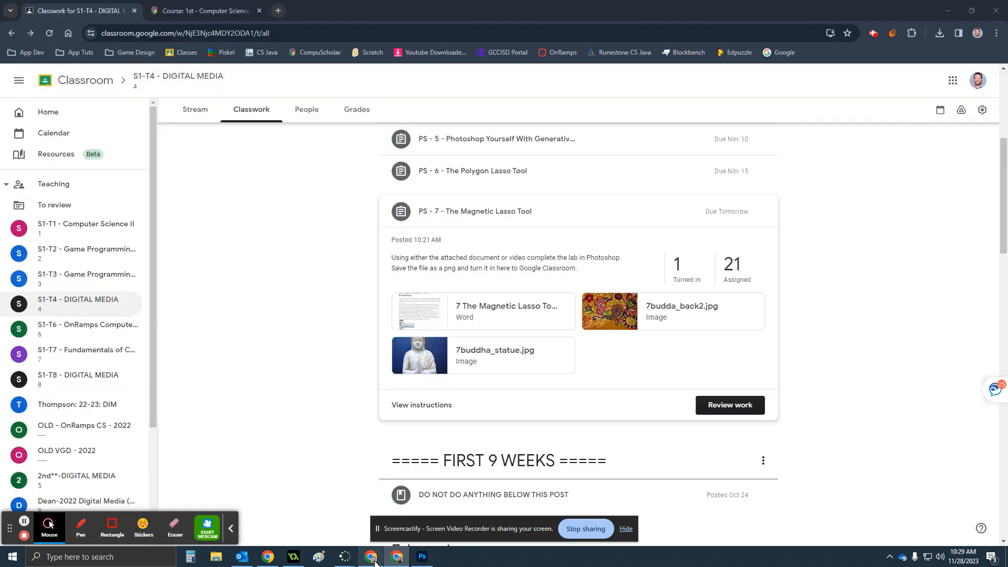